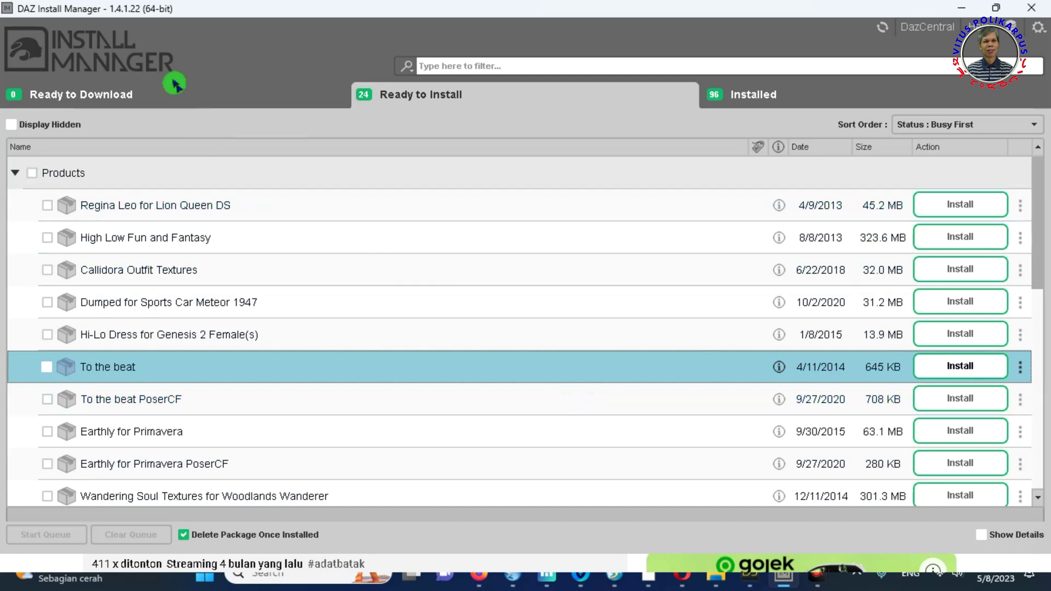
Look over the ready-to-install products and check the free space of the drives under This PC in File Explorer.
mouse_move(1039, 204)
mouse_down()
mouse_move(1031, 410)
mouse_move(1035, 197)
mouse_up()
click(464, 104)
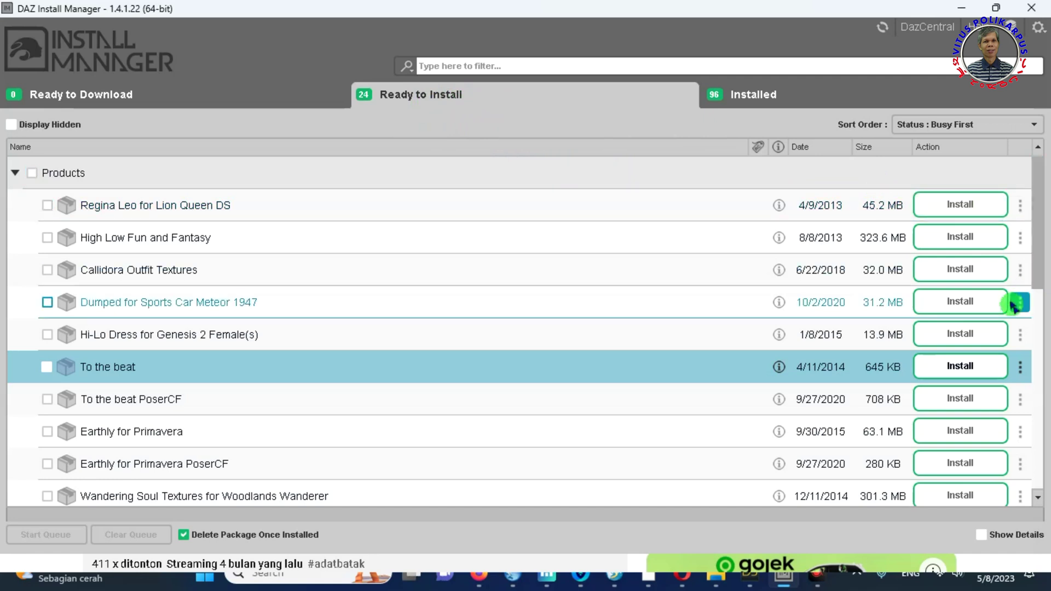
mouse_move(712, 581)
click(735, 521)
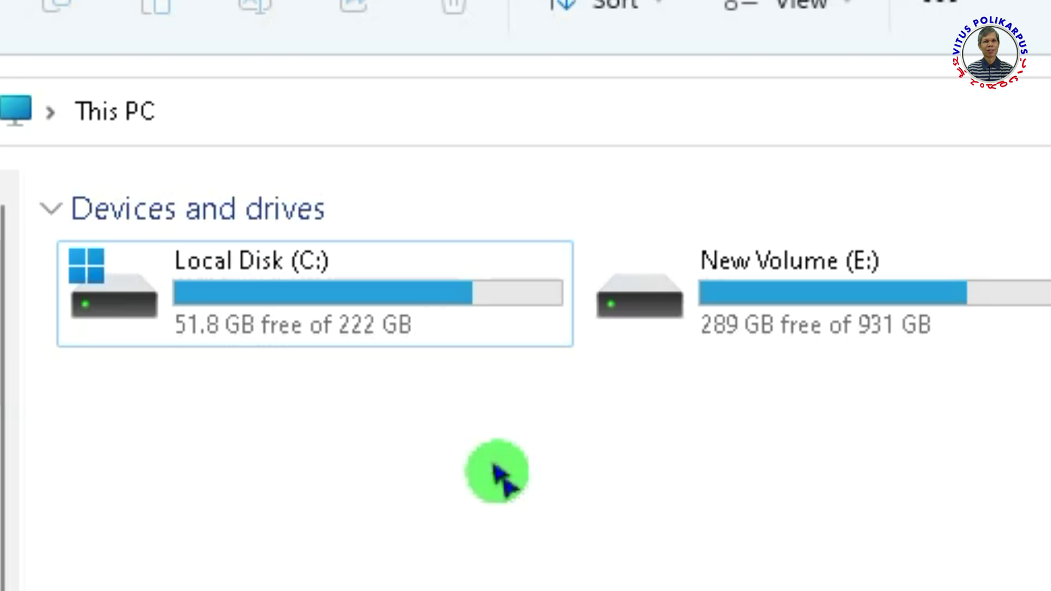
click(778, 579)
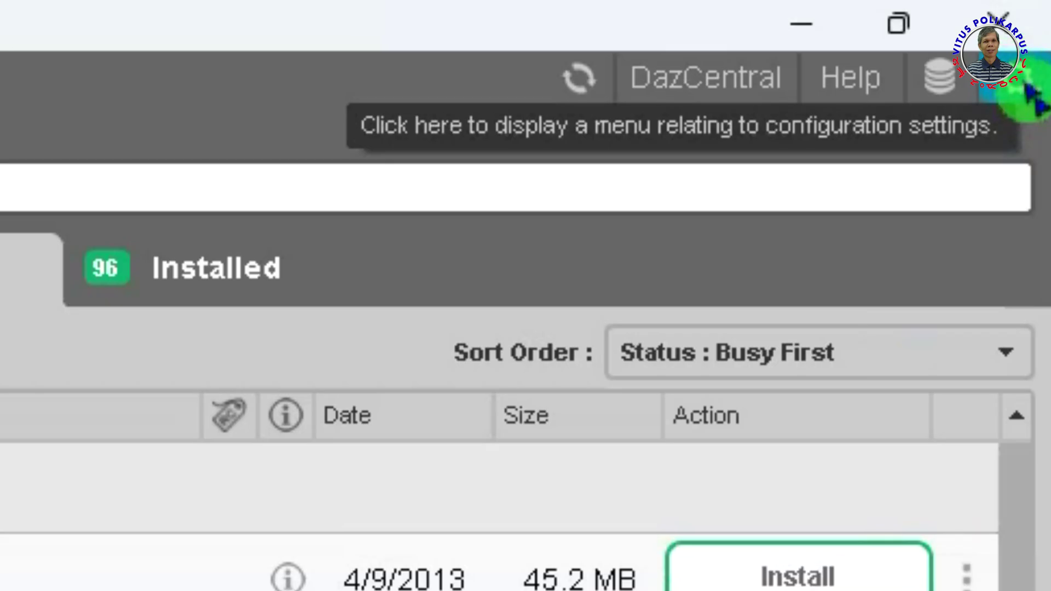
In Install Manager, review the custom content path shortcut in the advanced installation settings and accept them.
click(1032, 97)
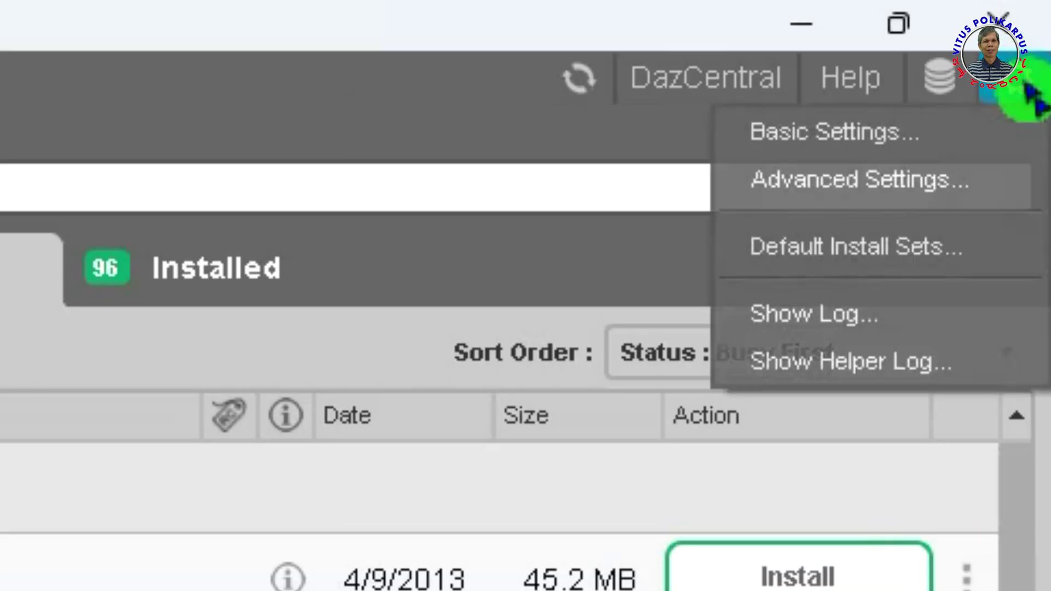
click(824, 184)
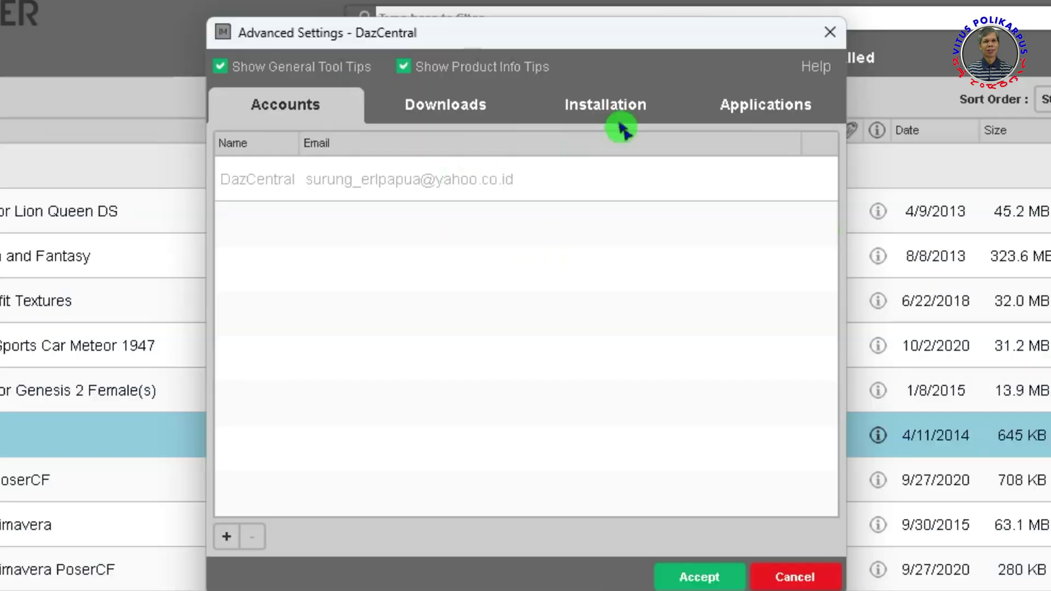
click(609, 103)
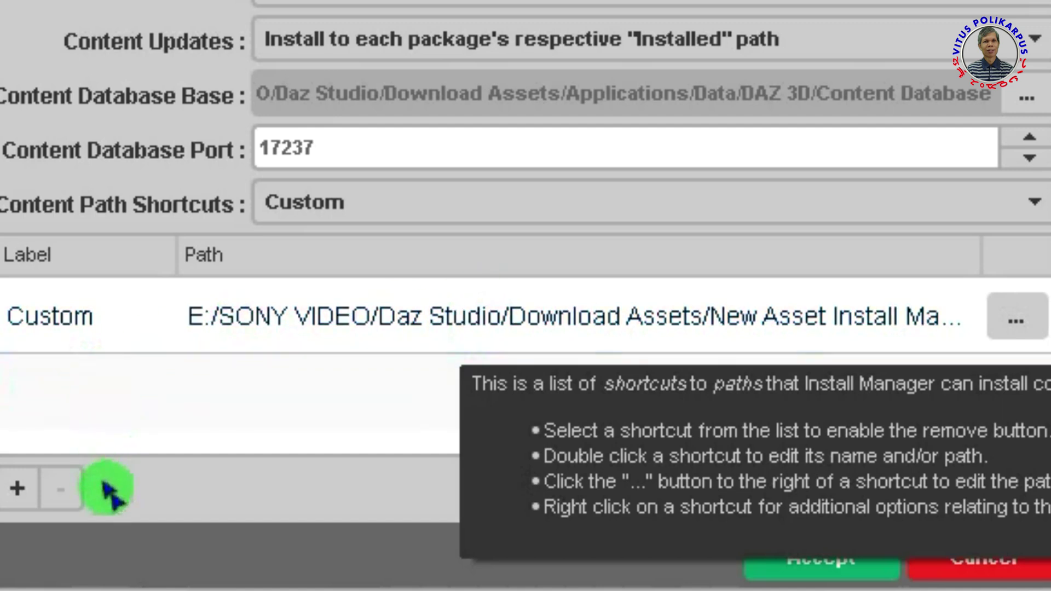
click(225, 417)
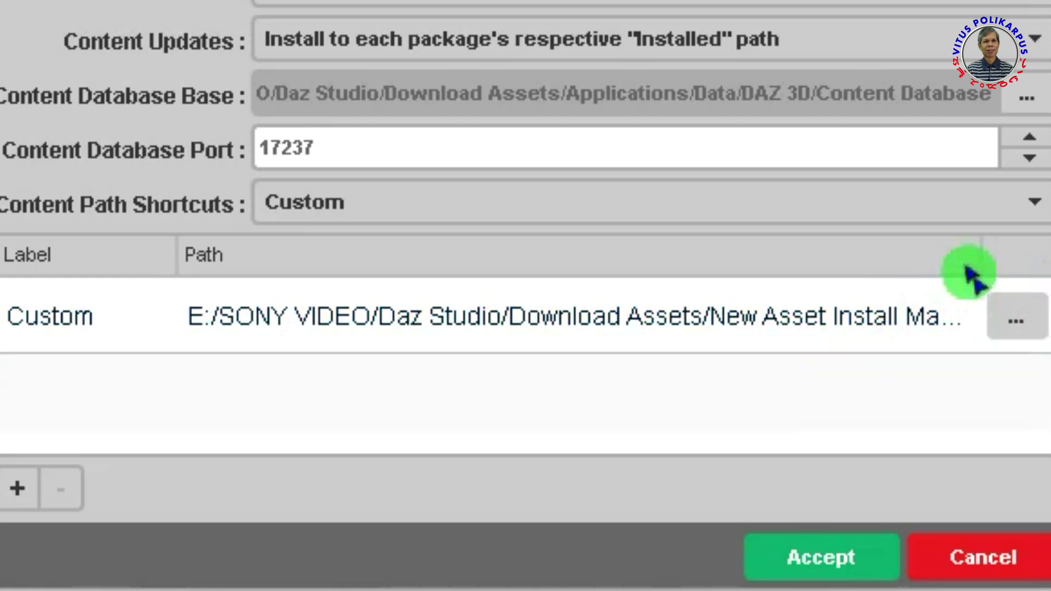
click(800, 569)
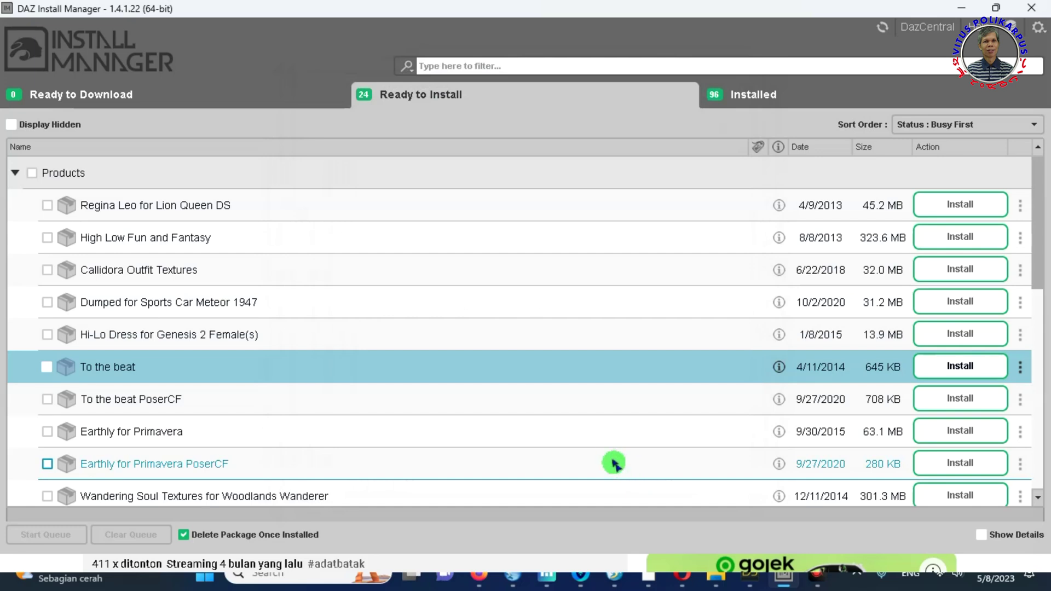
Install the Regina Leo for Lion Queen DS package from the ready-to-install products.
drag(1038, 200, 1046, 172)
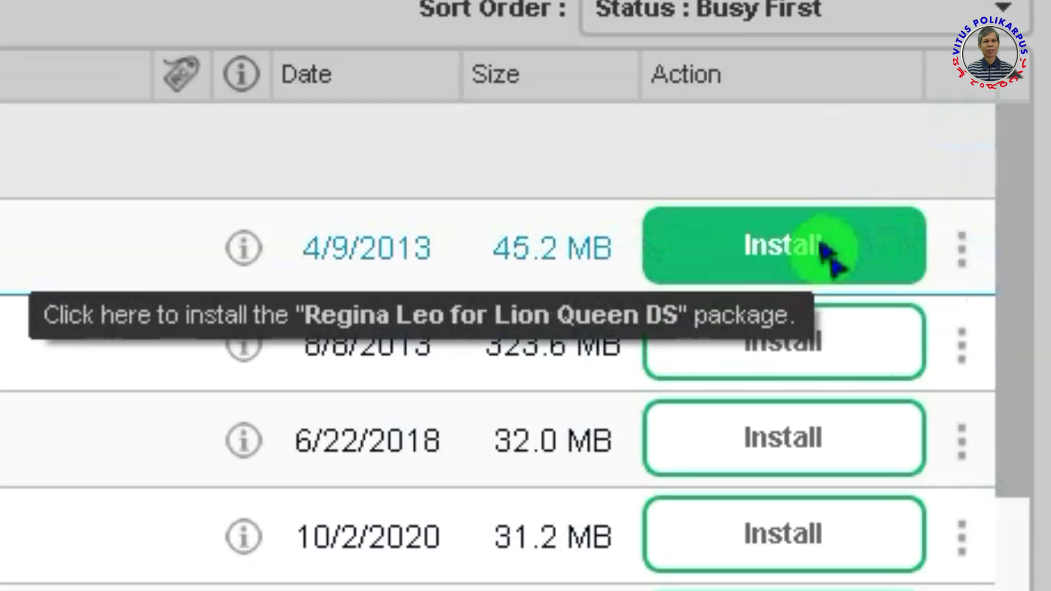
click(820, 247)
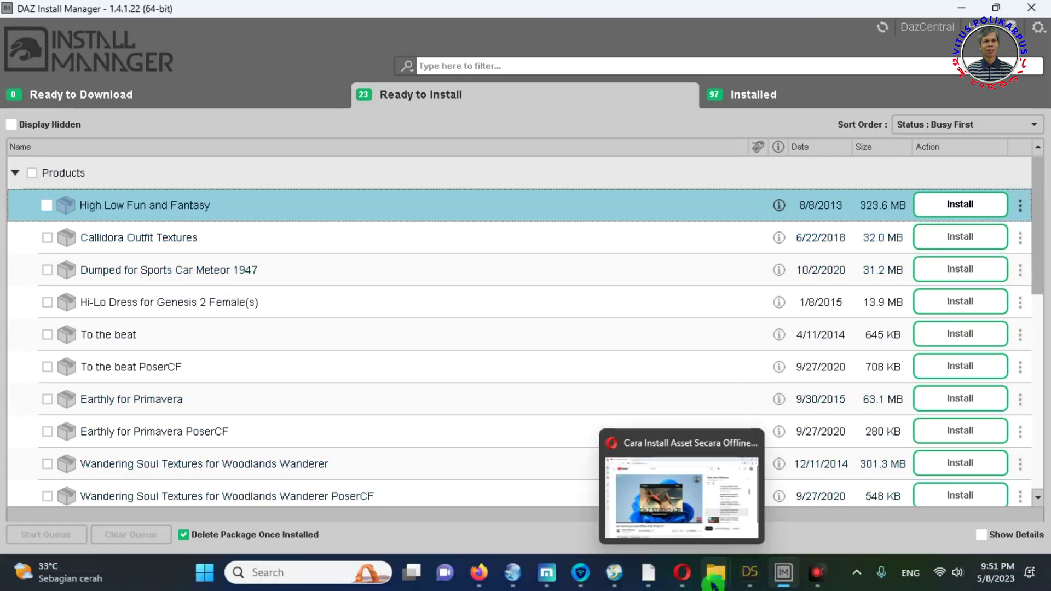
mouse_move(716, 573)
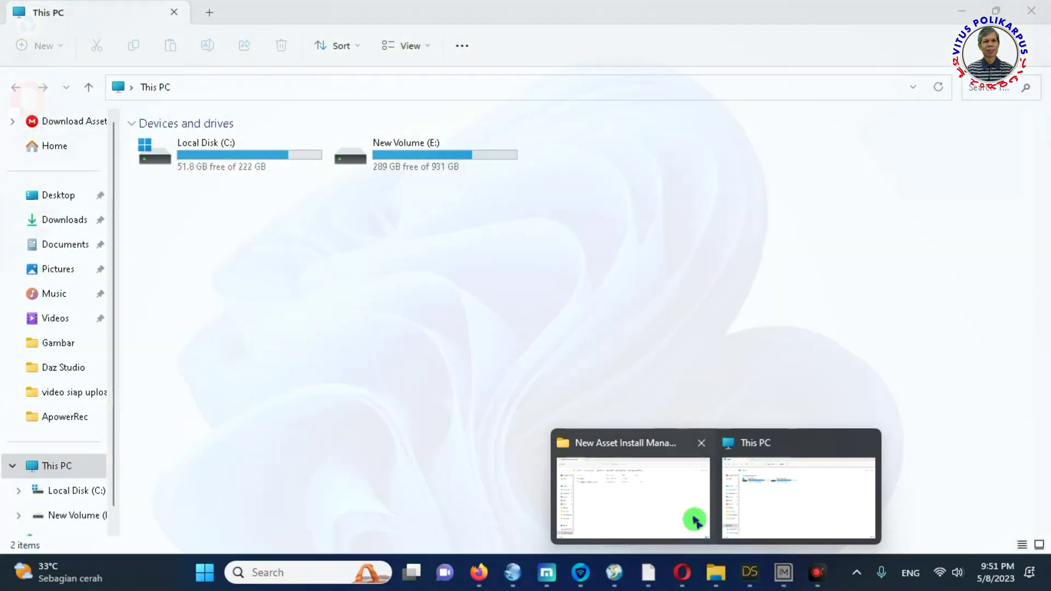
click(696, 520)
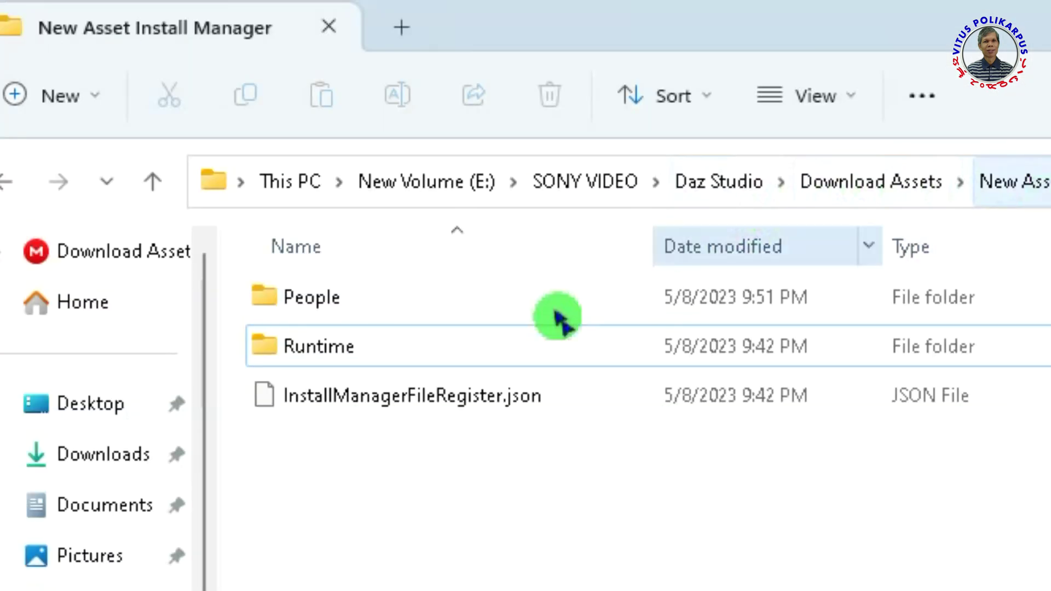
double_click(408, 298)
double_click(406, 296)
double_click(430, 299)
double_click(430, 299)
double_click(389, 304)
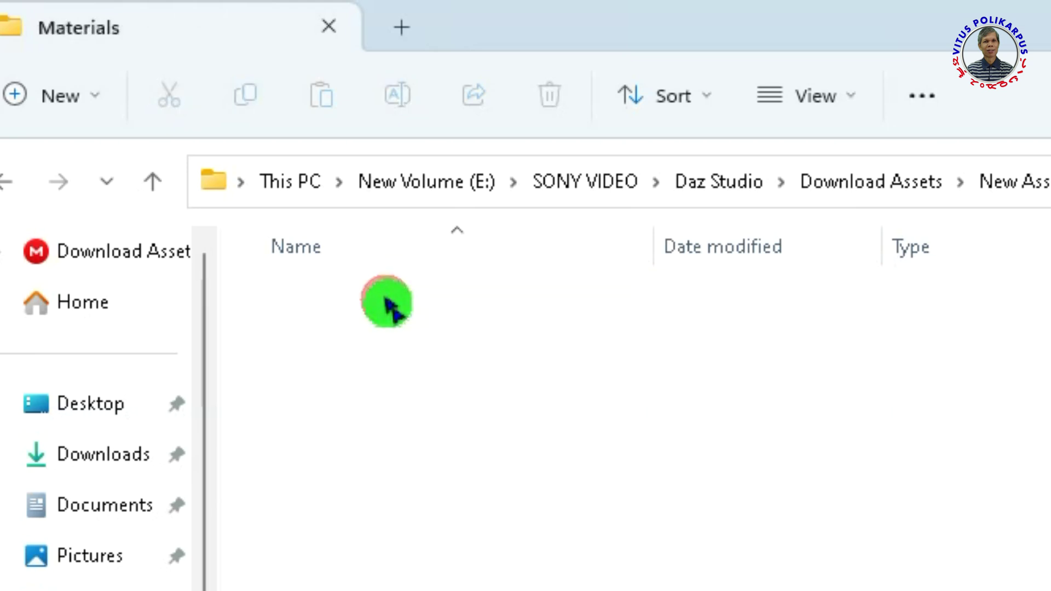
double_click(359, 315)
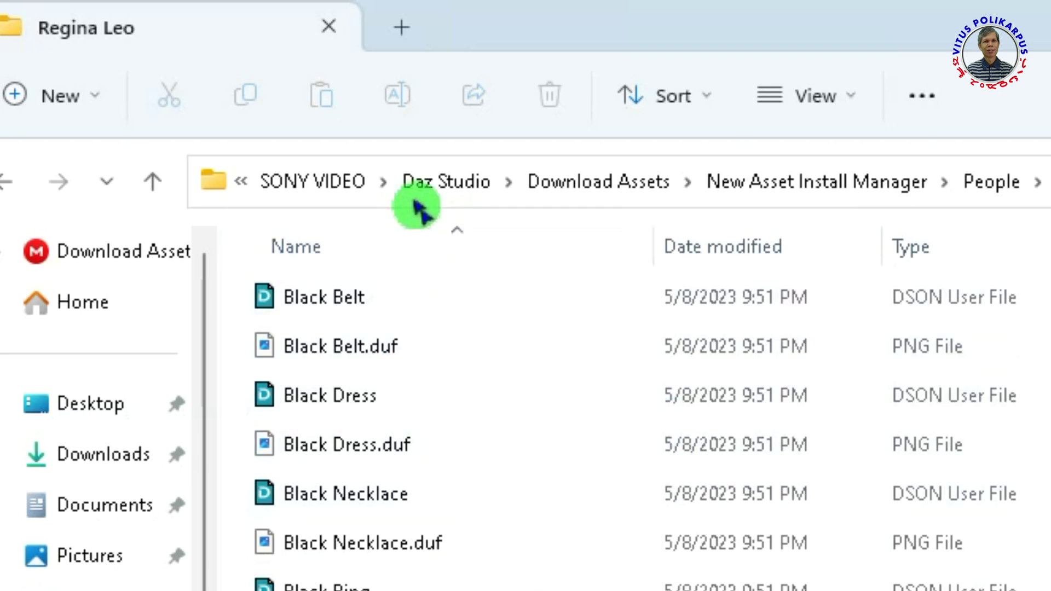
click(313, 186)
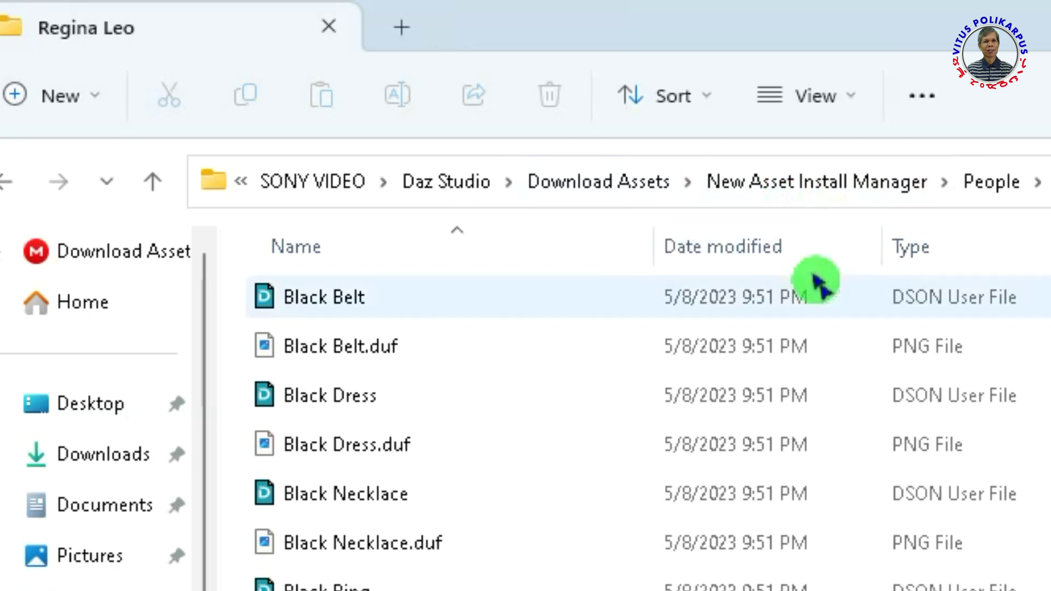
click(843, 198)
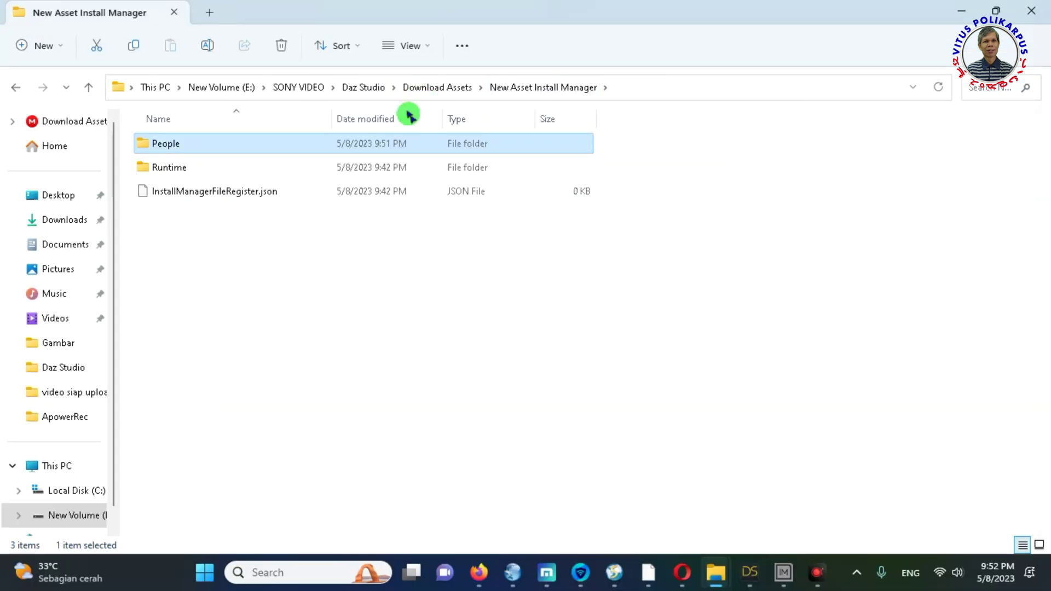
In Install Manager, install High Low Fun and Fantasy, Callidora Outfit Textures, Dumped for Sports Car Meteor 1947, Hi-Lo Dress for Genesis 2 Female(s) and To the beat.
click(783, 573)
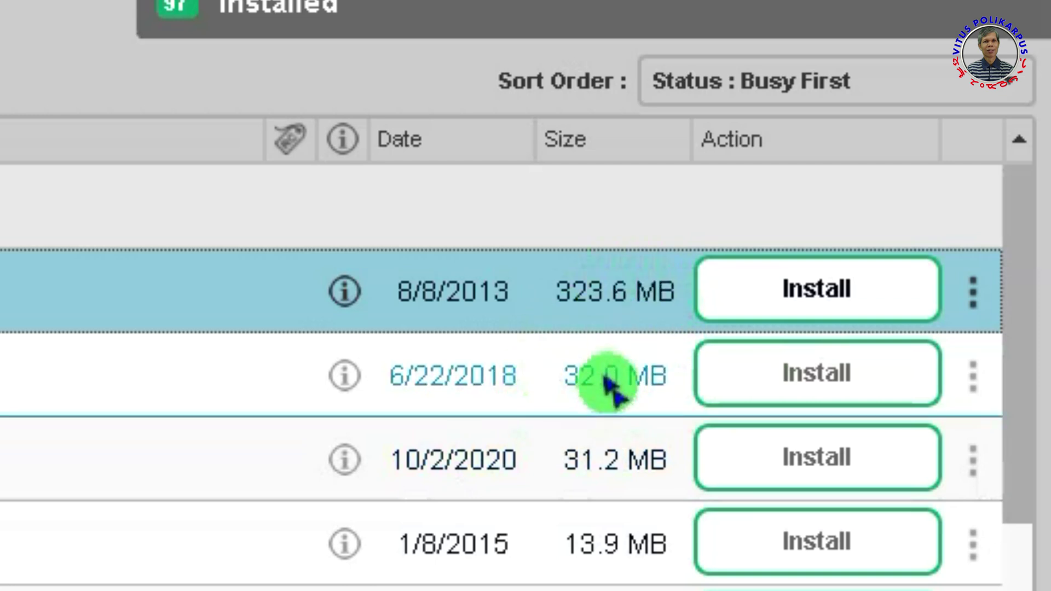
click(813, 295)
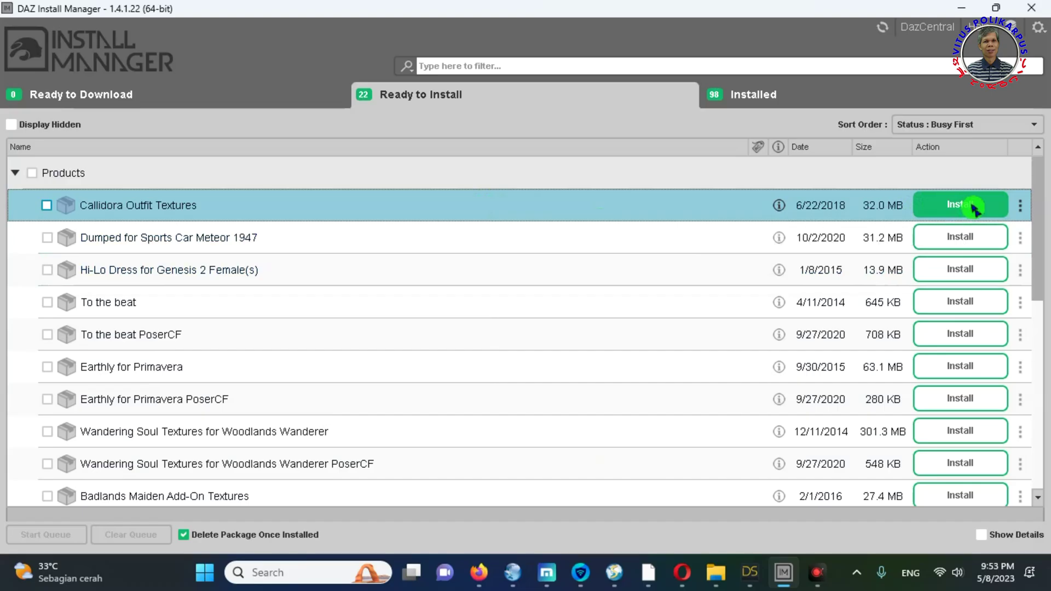
click(854, 299)
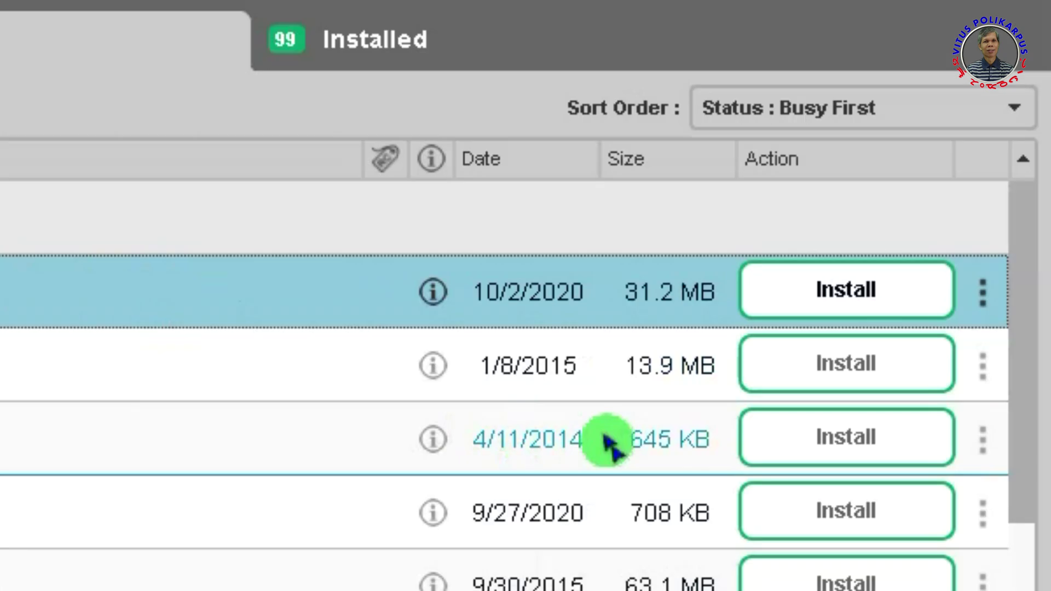
click(866, 296)
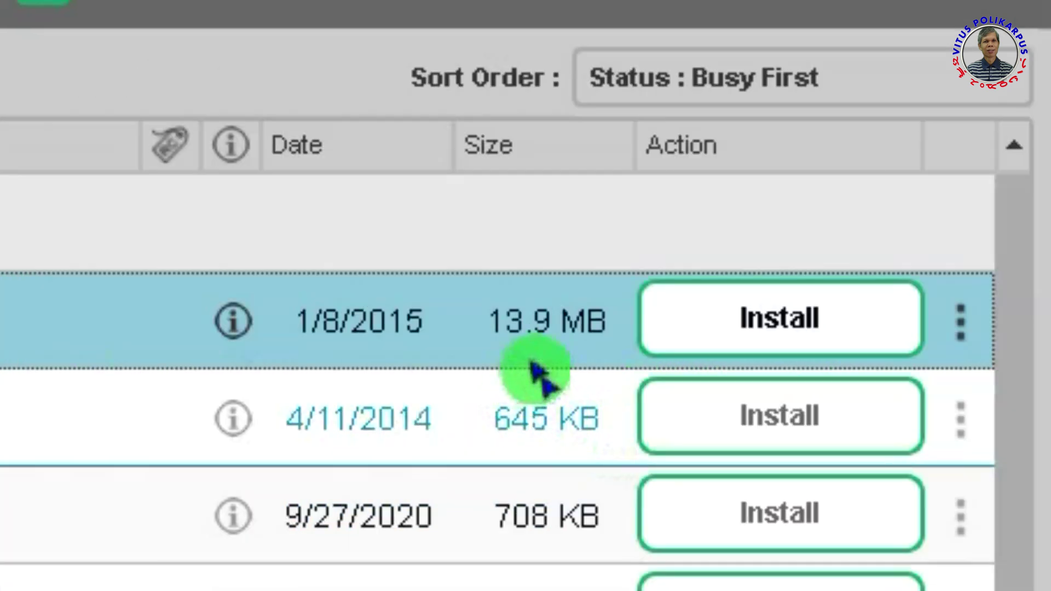
click(792, 315)
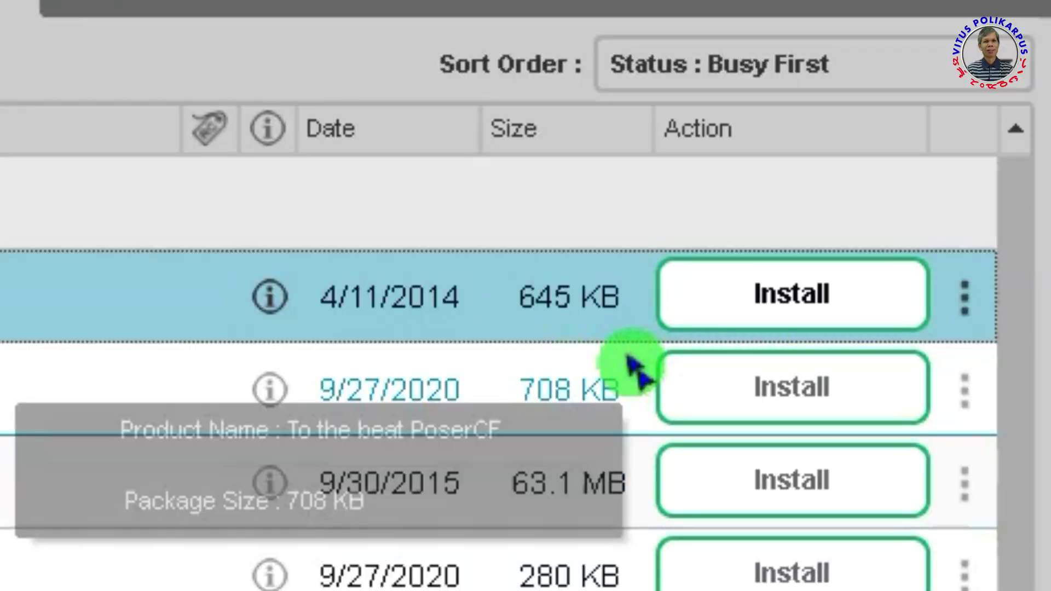
click(805, 315)
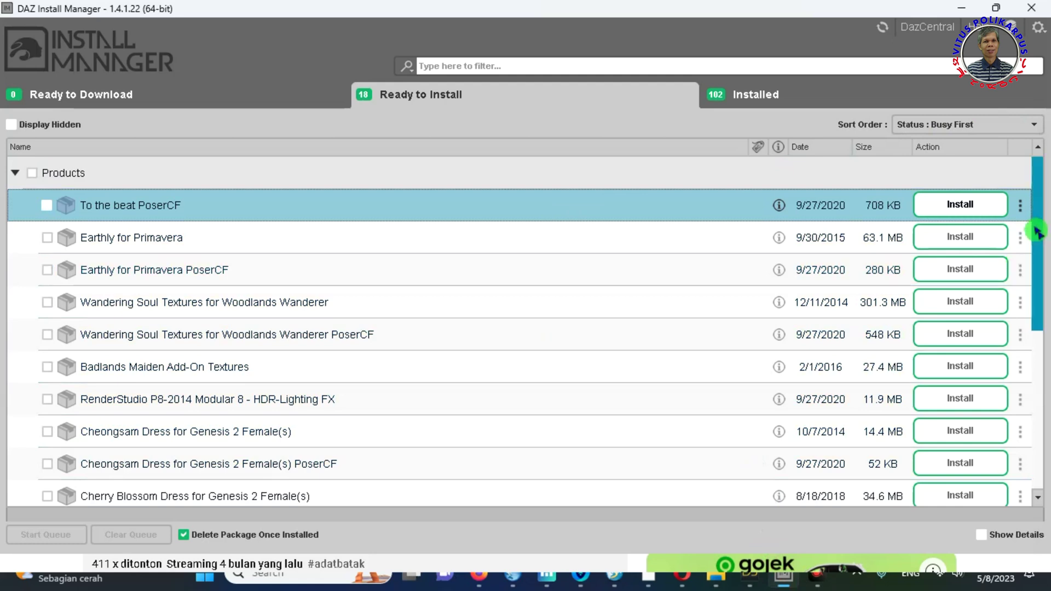
Look through the remaining ready-to-install products and check the contents of the New Asset Install Manager folder in File Explorer.
scroll(1040, 268, down, 3)
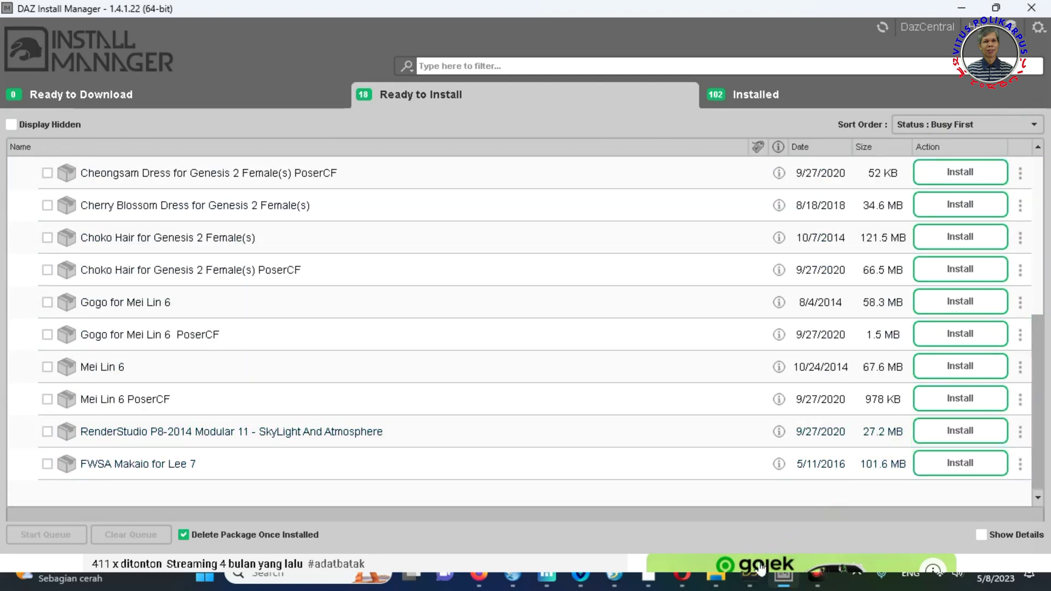
mouse_move(729, 586)
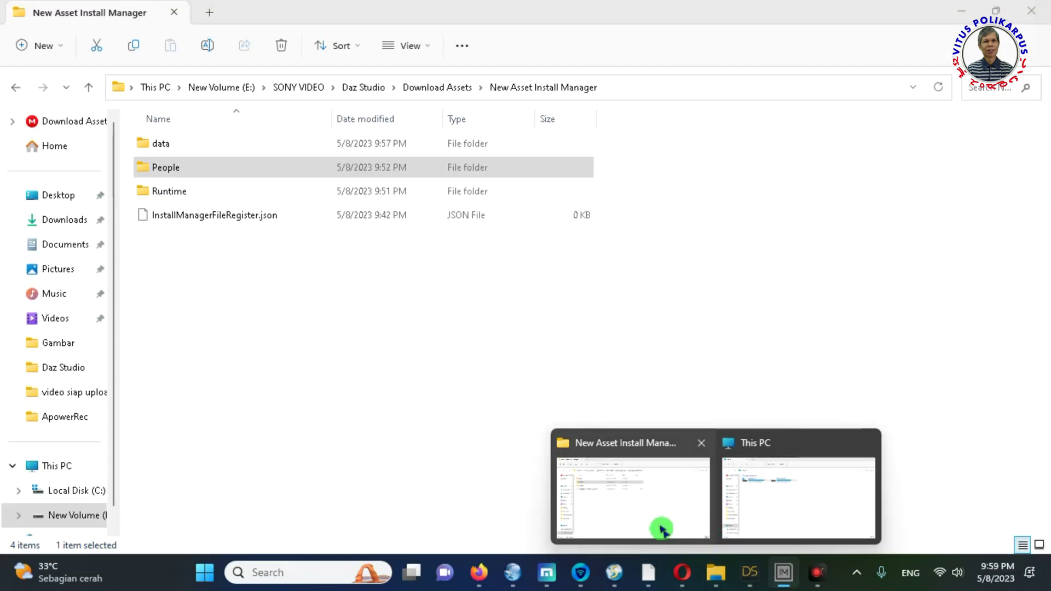
click(657, 523)
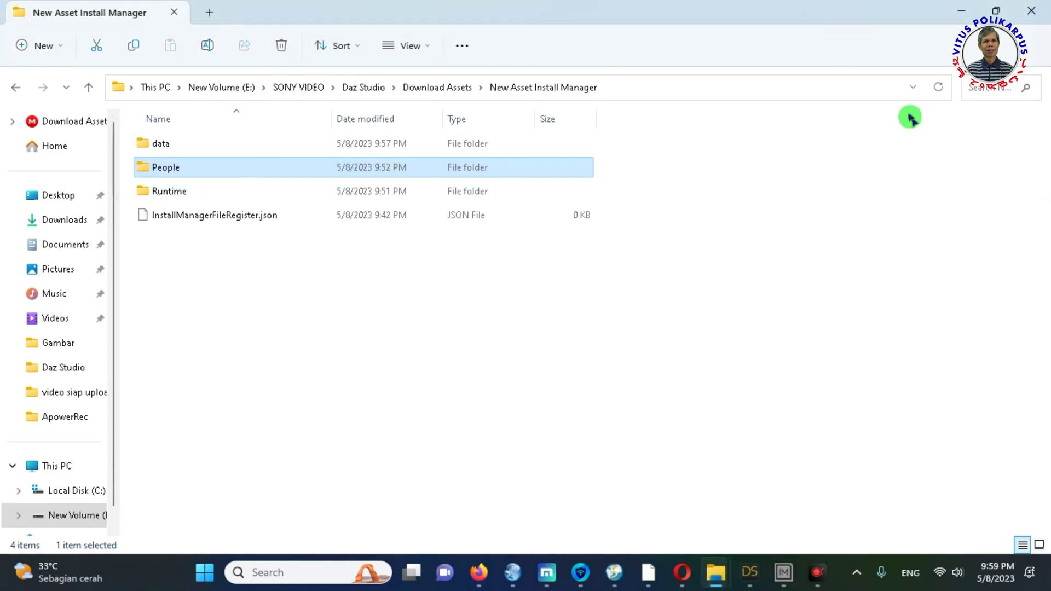
In Install Manager, install all remaining ready-to-install packages, from To the beat PoserCF to FWSA Makaio for Lee 7.
click(784, 574)
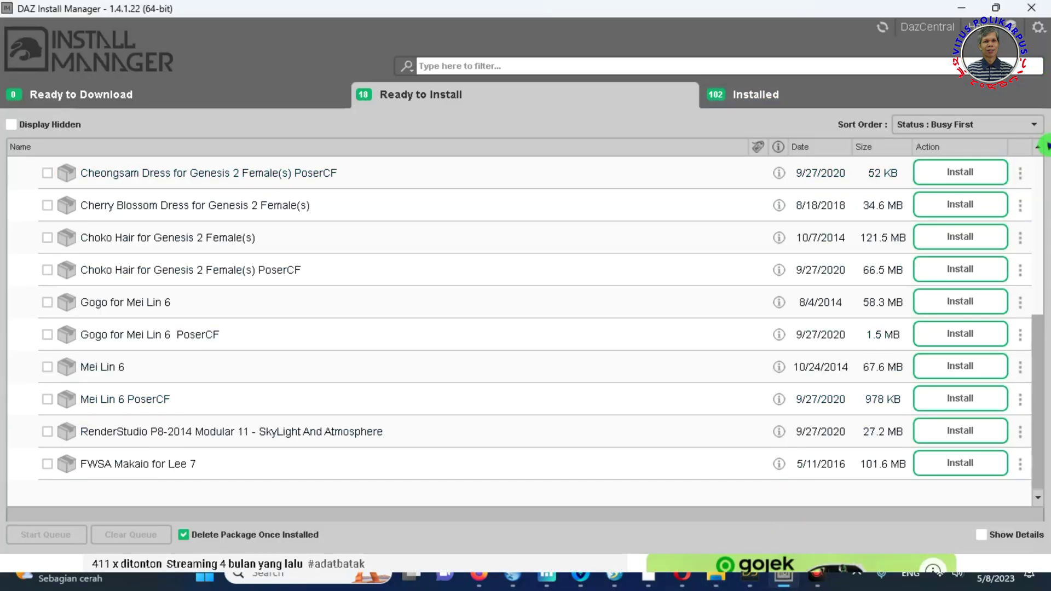
click(960, 173)
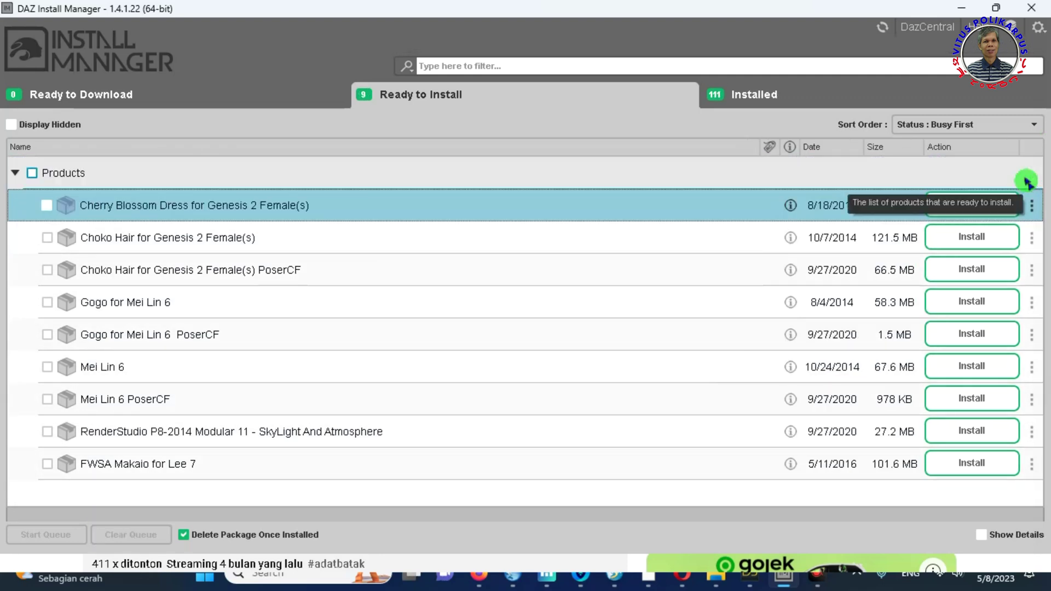
click(992, 205)
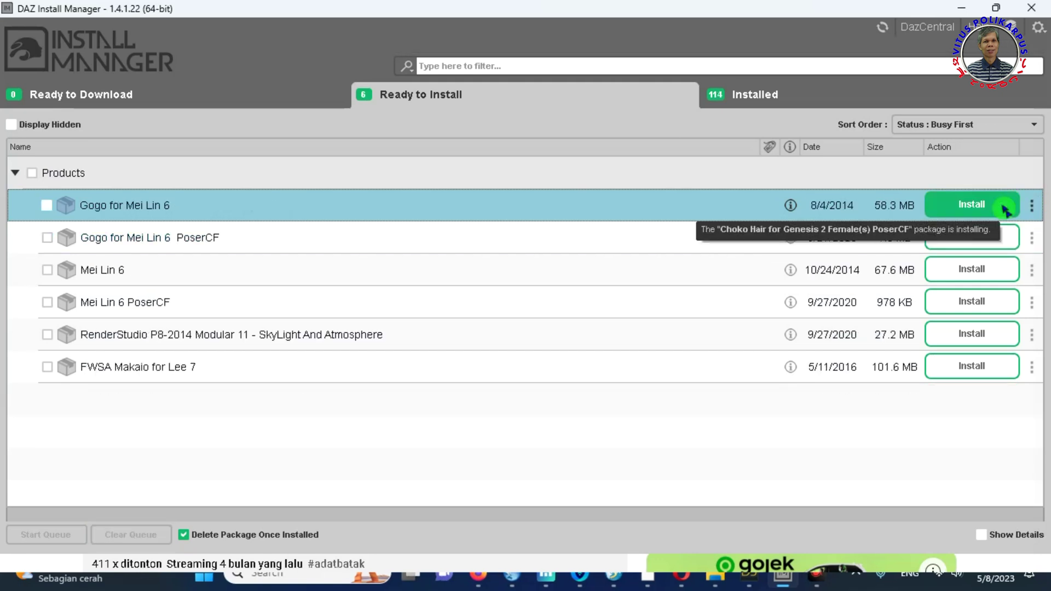
click(1008, 206)
click(984, 206)
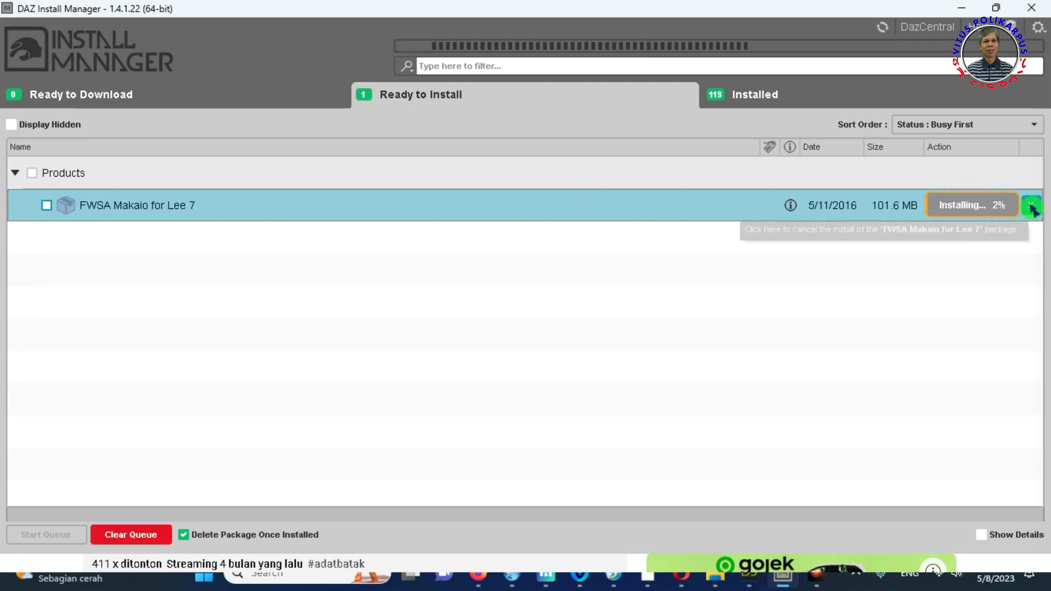
Review the installed products and check the Ready to Install and Ready to Download lists for leftover packages.
click(796, 96)
scroll(568, 270, down, 20)
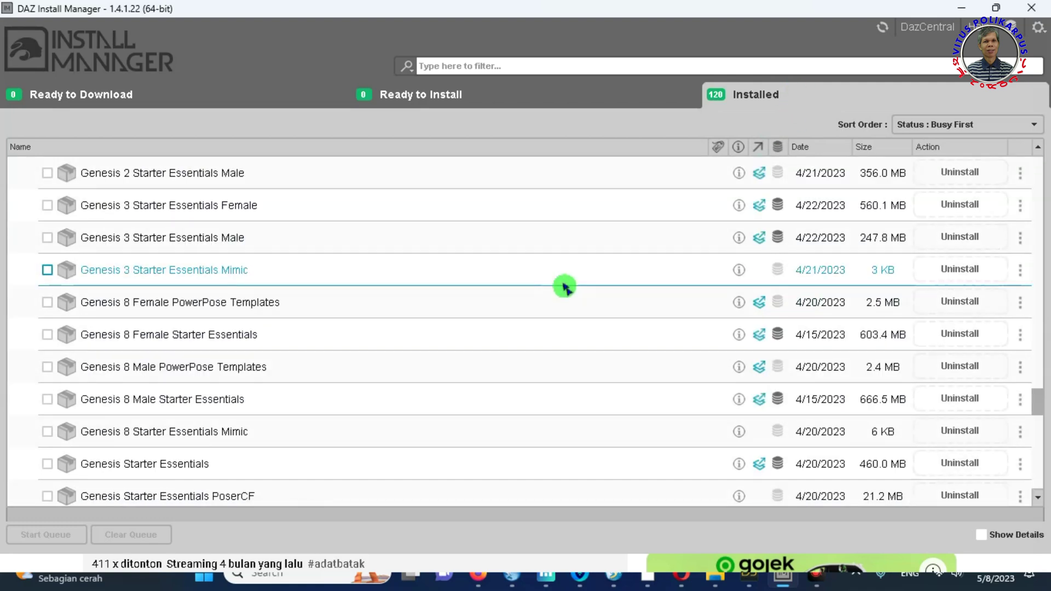
scroll(564, 285, up, 15)
scroll(564, 286, up, 15)
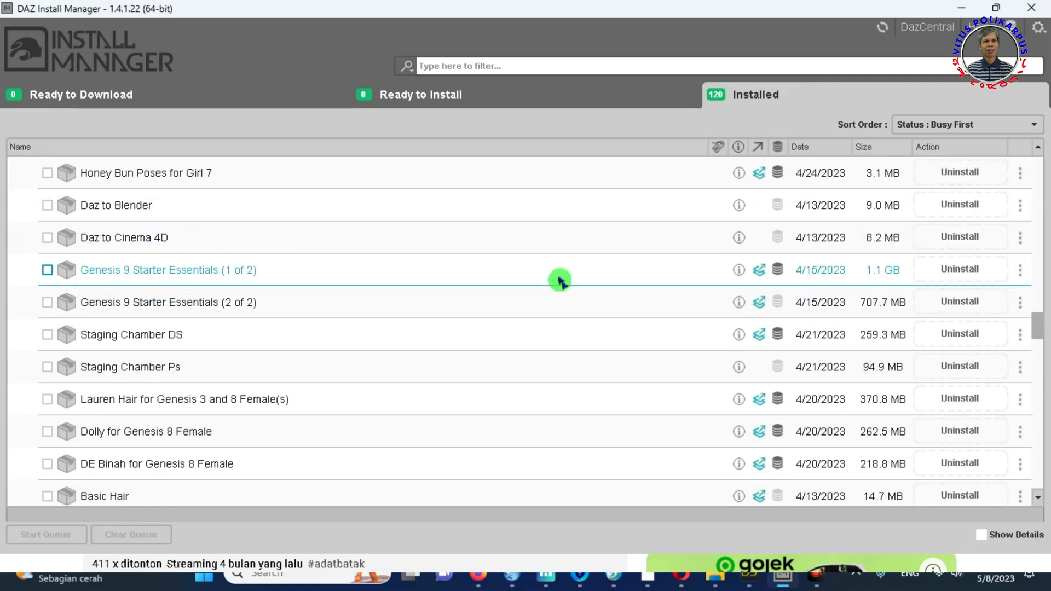
click(450, 95)
click(176, 97)
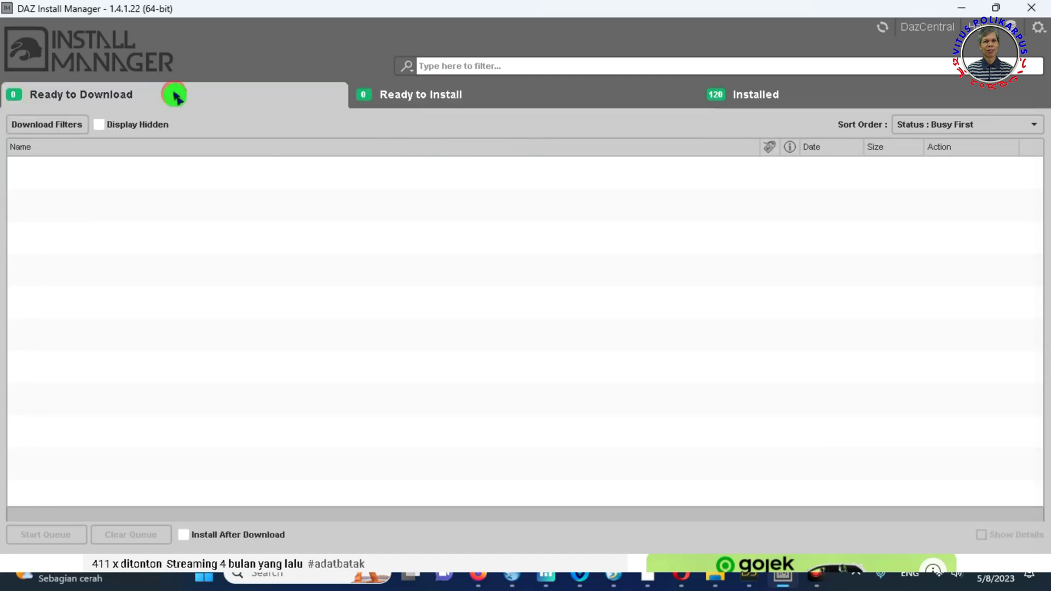
click(773, 95)
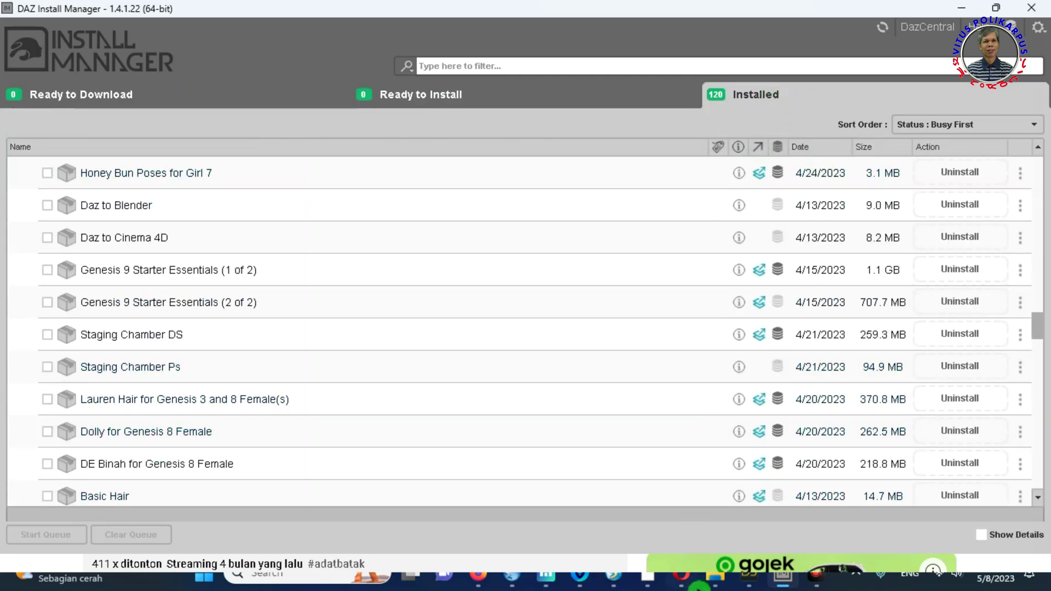
In File Explorer, browse the installed data folder through DAZ 3D, Genesis 2, Female and Morphs down to the Wicked Footwear files.
mouse_move(712, 578)
click(645, 512)
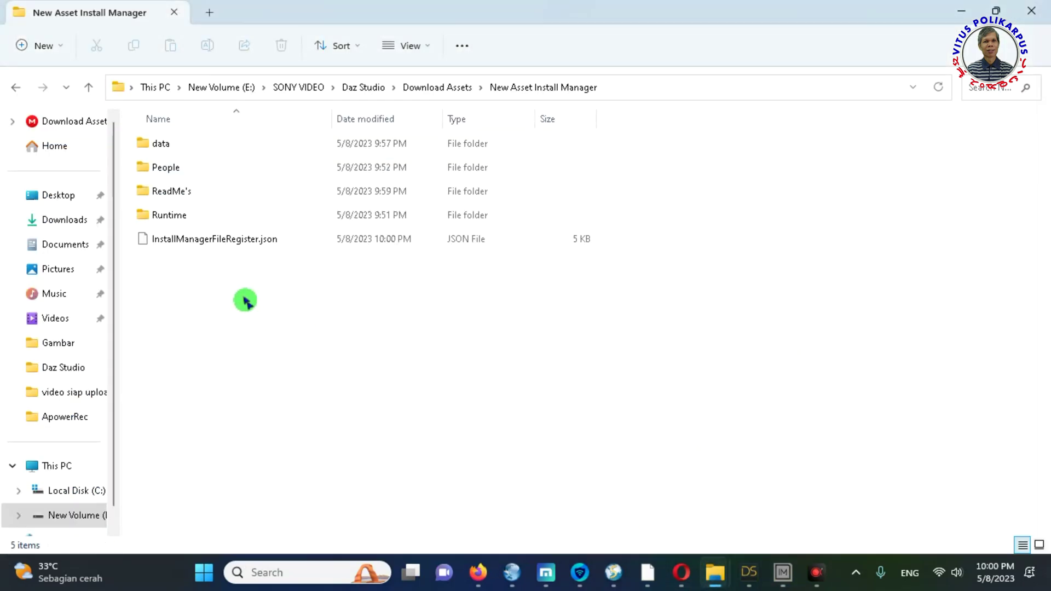
double_click(168, 145)
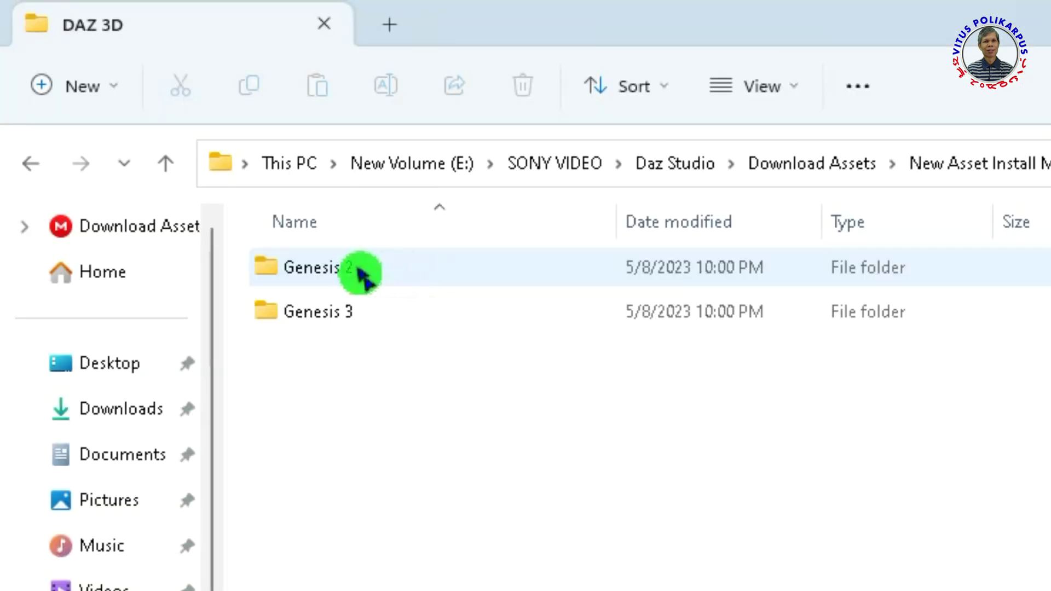
double_click(248, 147)
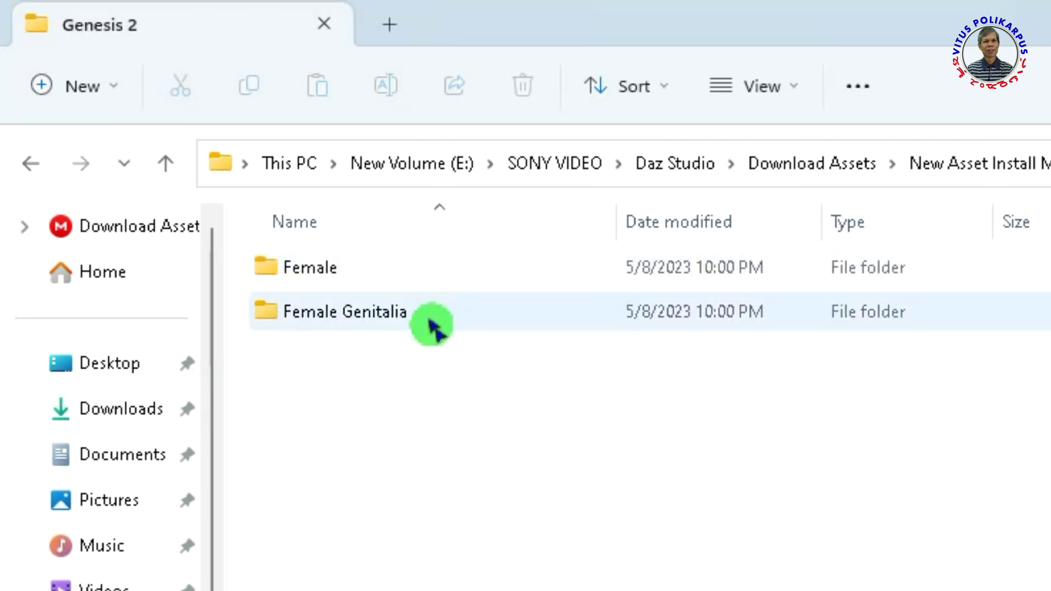
double_click(334, 275)
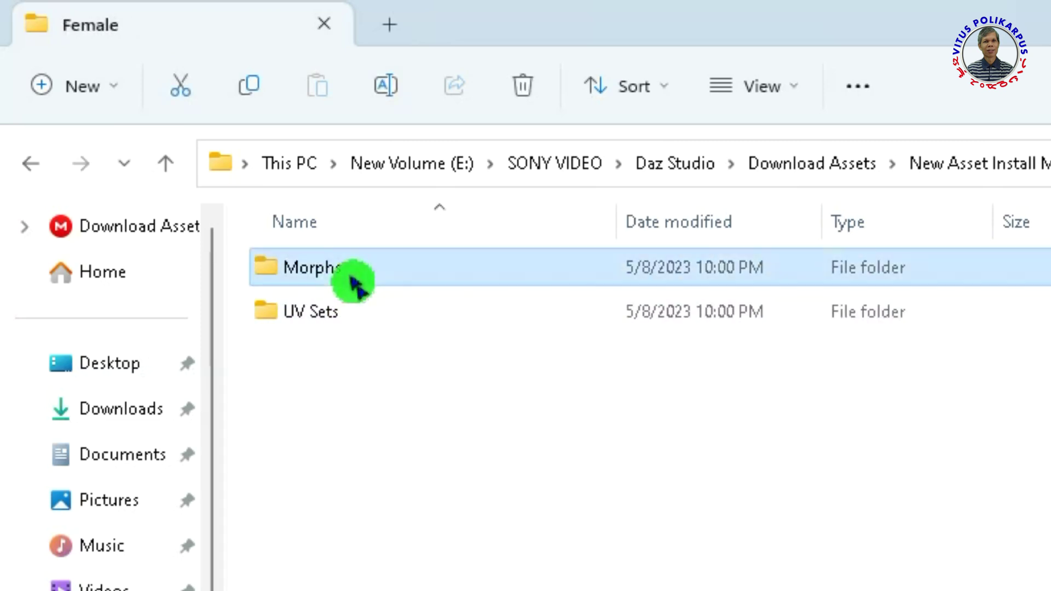
double_click(352, 282)
double_click(394, 355)
double_click(493, 268)
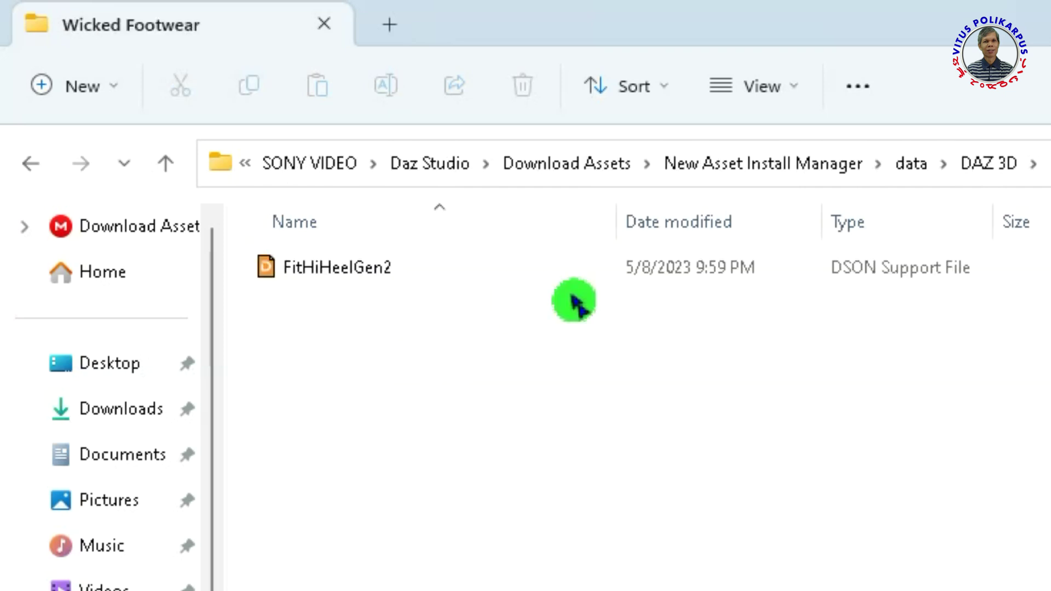
Return to the New Asset Install Manager folder and check the Genesis 3 Male content inside People.
click(747, 160)
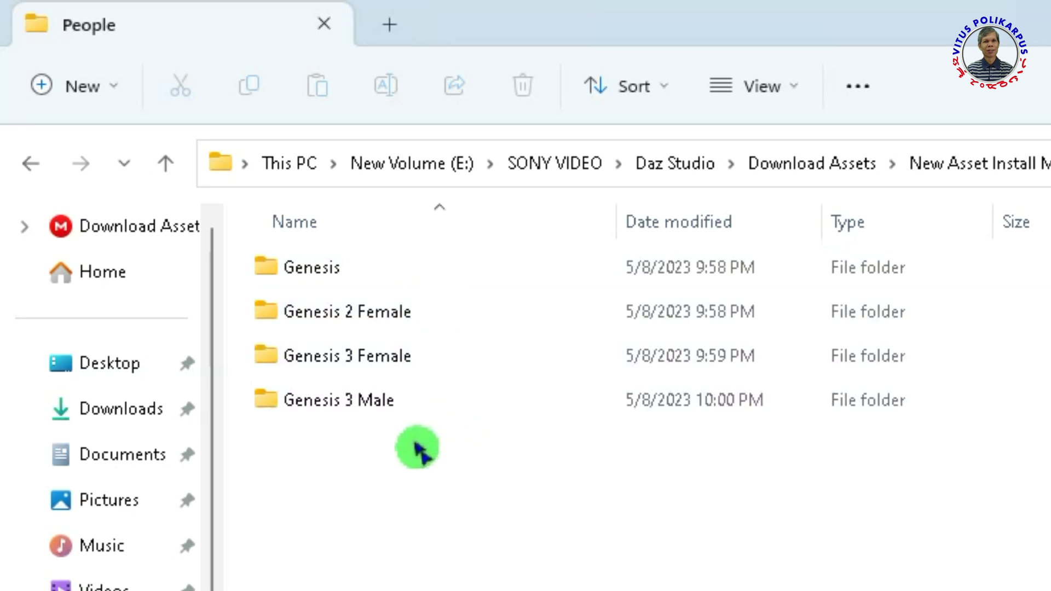
double_click(389, 408)
double_click(324, 274)
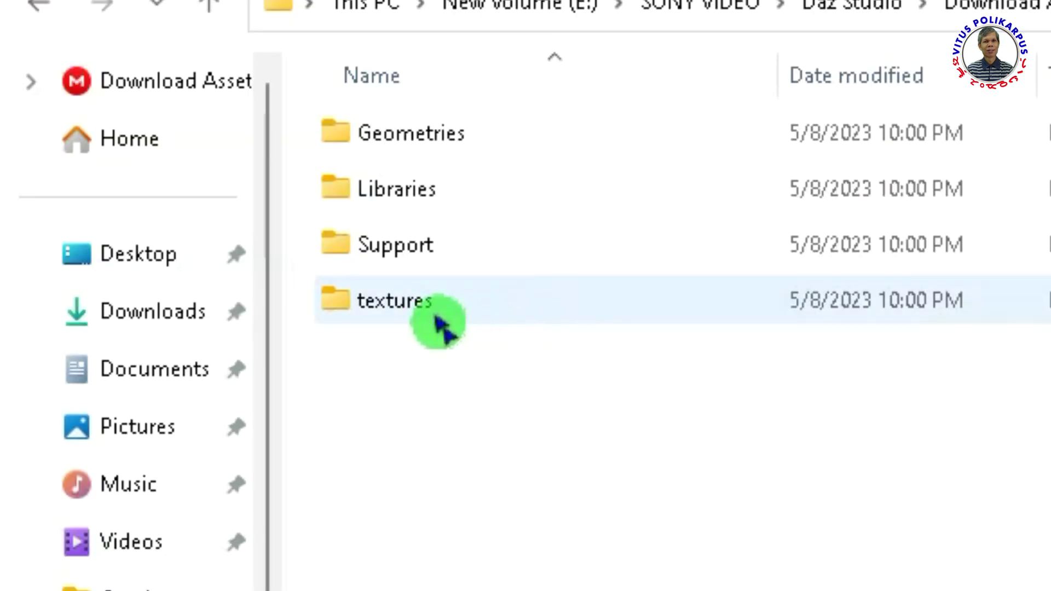
Check the BMaiden texture files under Runtime, textures, 4blueyes, and return to the New Asset Install Manager folder.
double_click(475, 299)
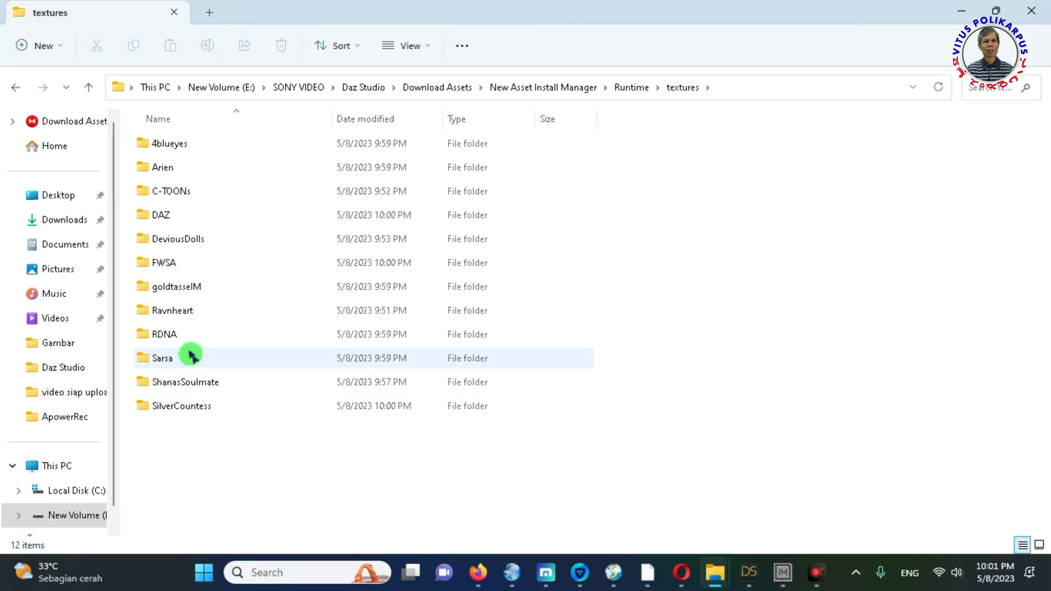
double_click(199, 147)
double_click(202, 147)
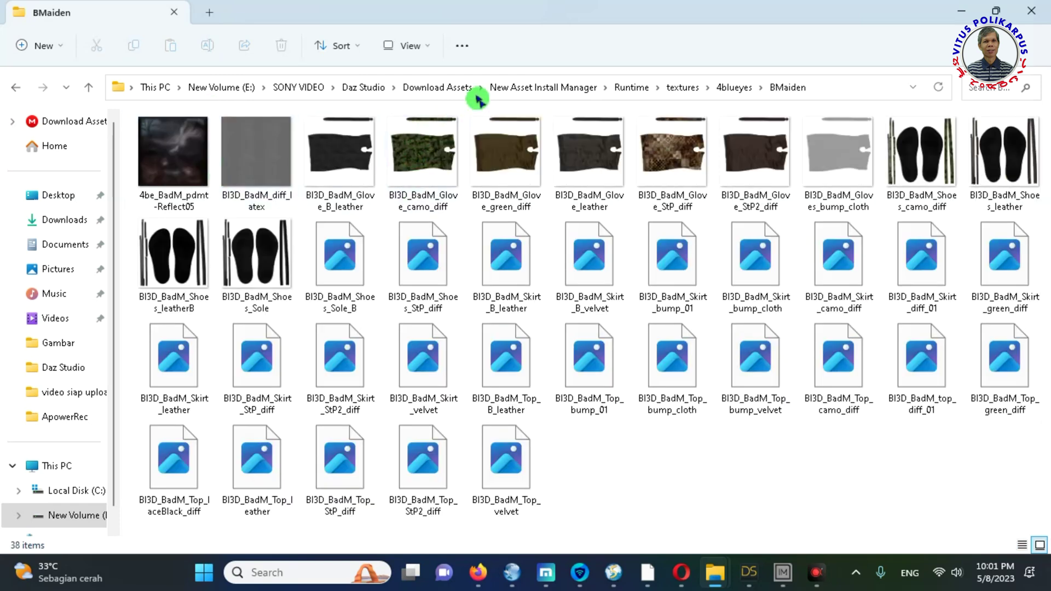
click(543, 87)
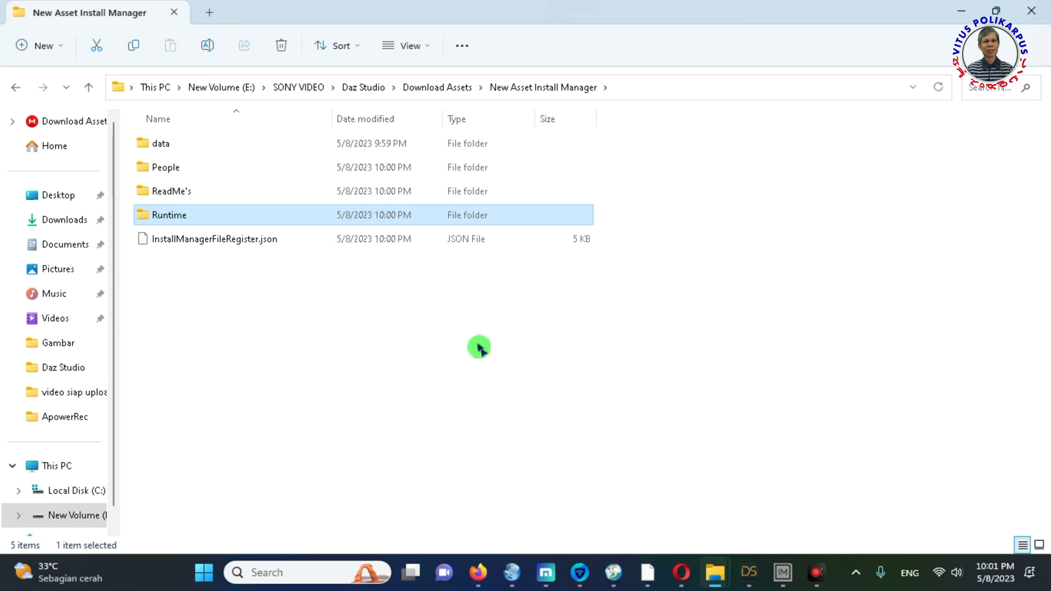
Switch to the This PC window and check the free space on drives C and E.
mouse_move(729, 583)
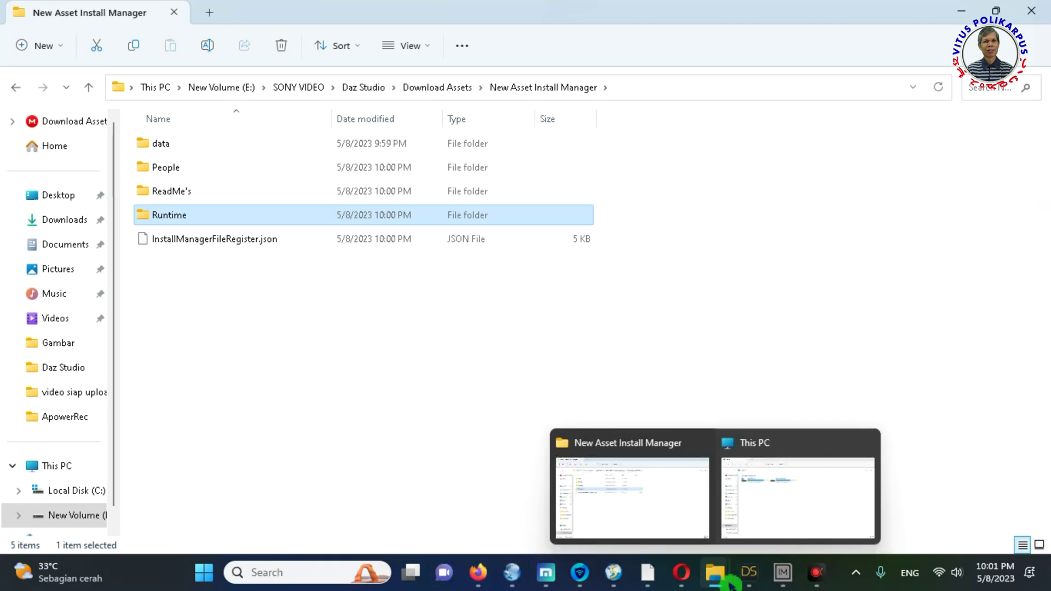
click(796, 446)
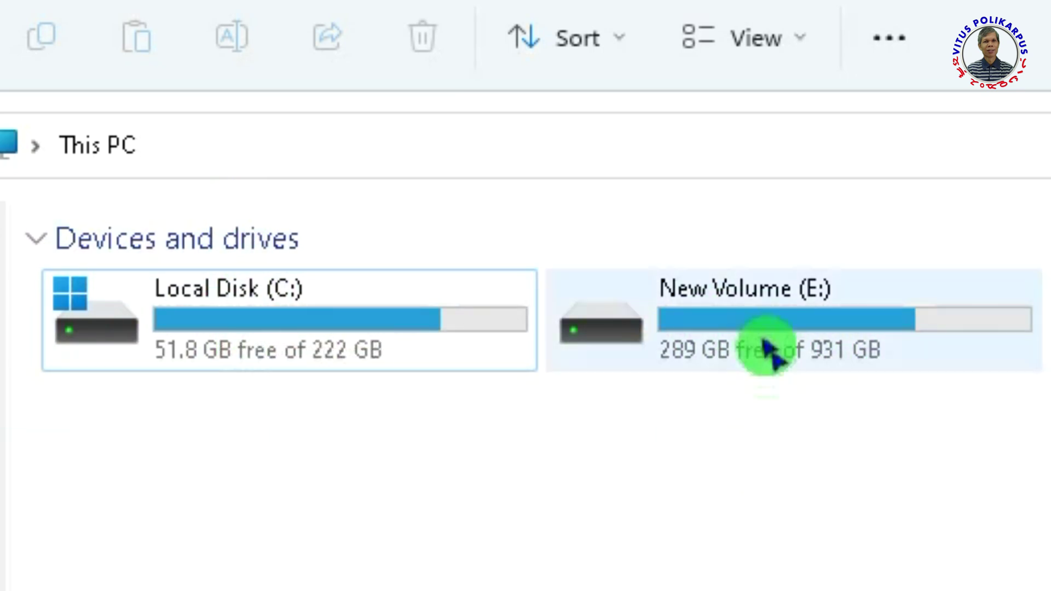
mouse_move(780, 324)
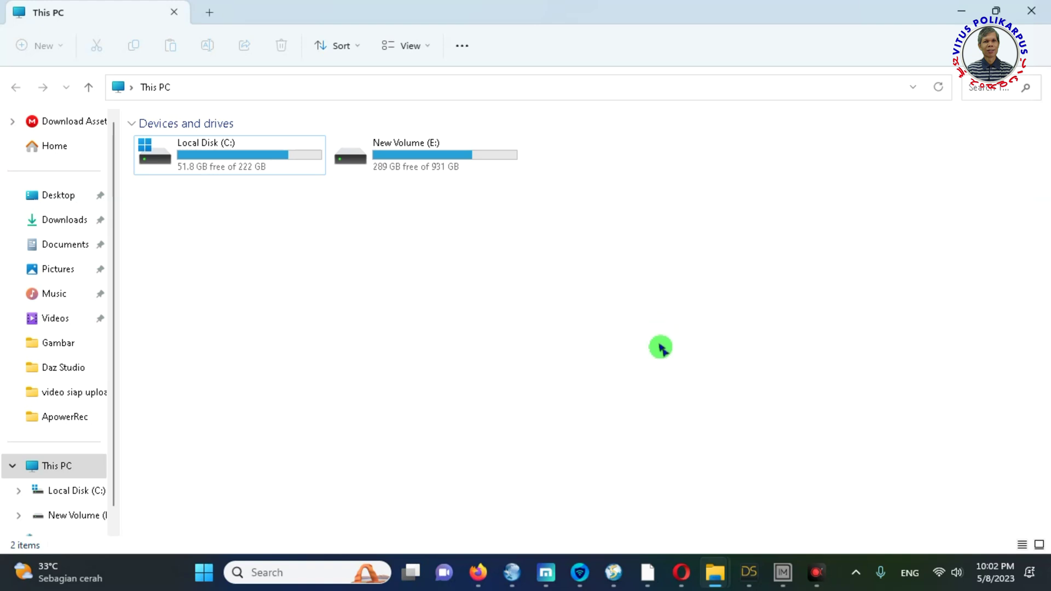
In Install Manager, review the custom content path in the advanced installation settings and accept them.
click(783, 573)
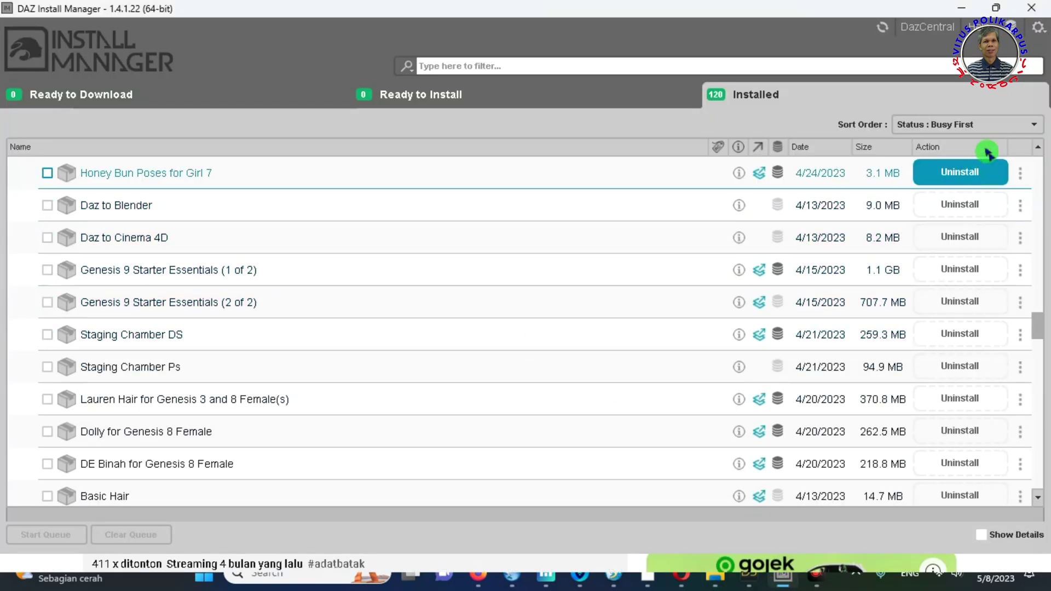
click(1042, 30)
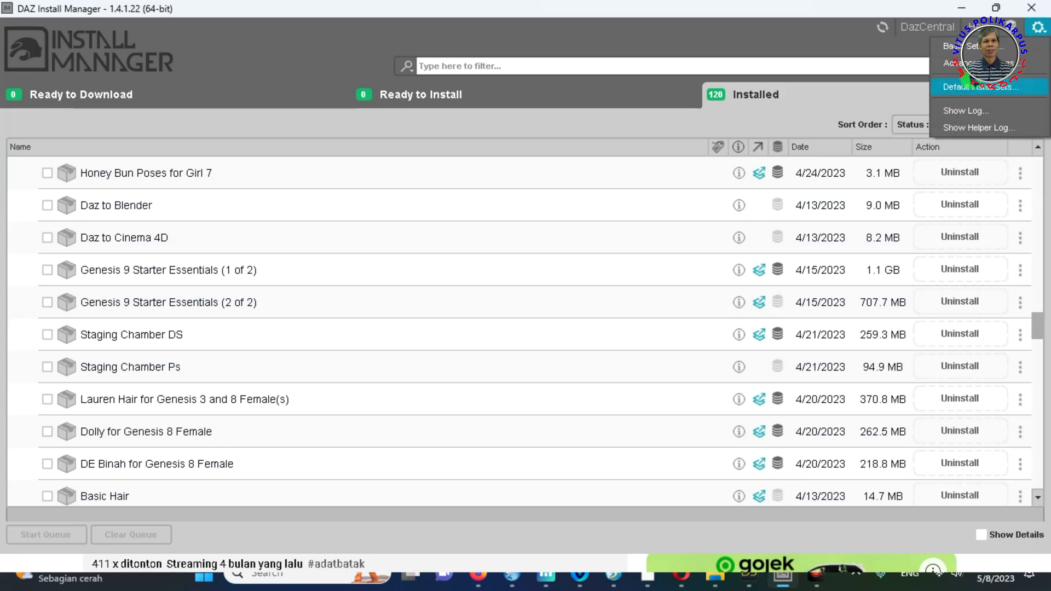
click(964, 63)
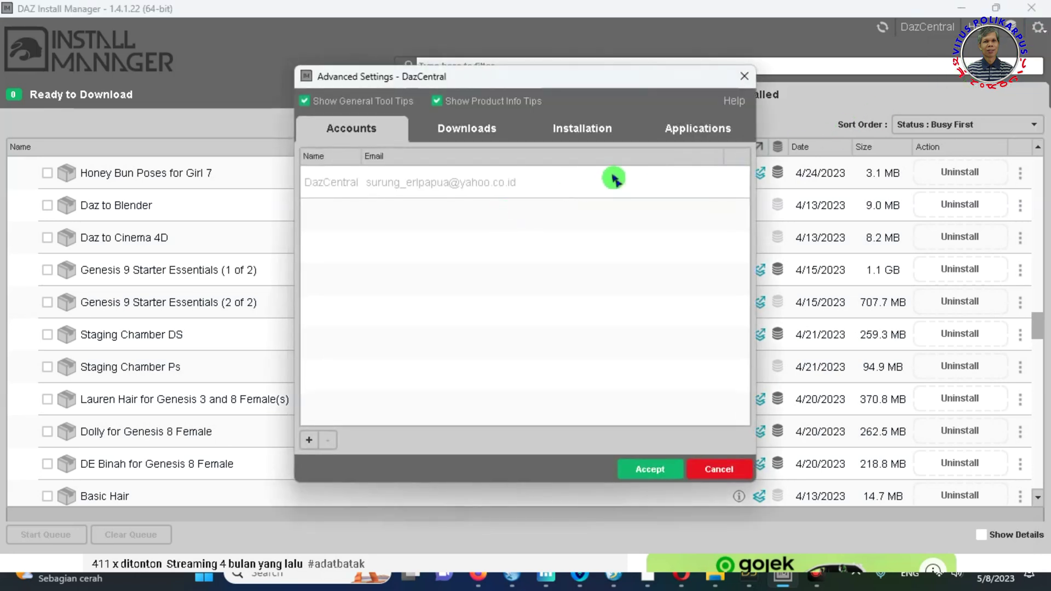
click(585, 131)
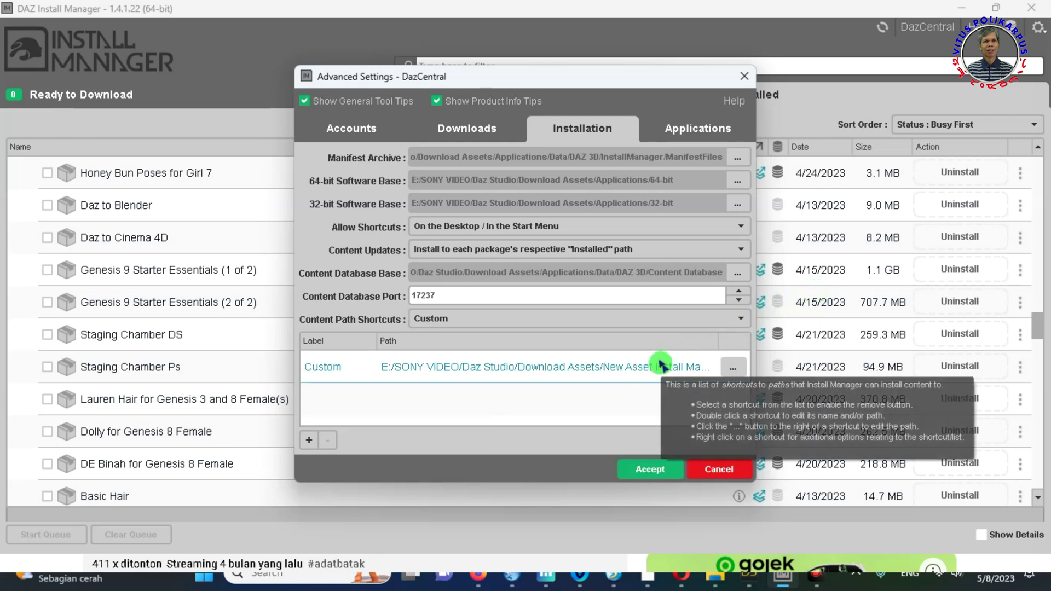
click(636, 472)
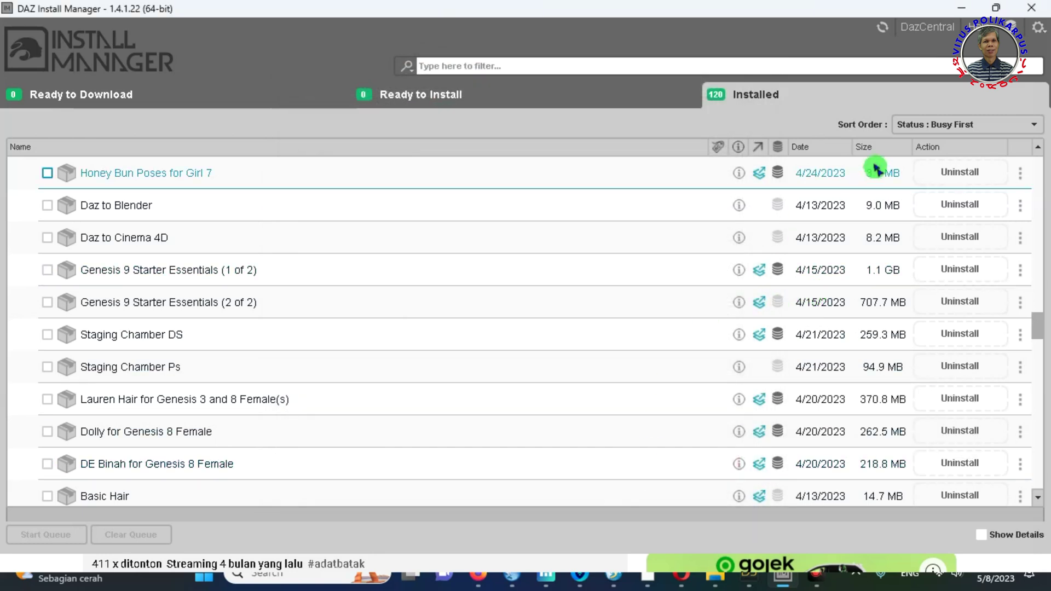
Minimize Install Manager and switch to DAZ Studio.
click(961, 8)
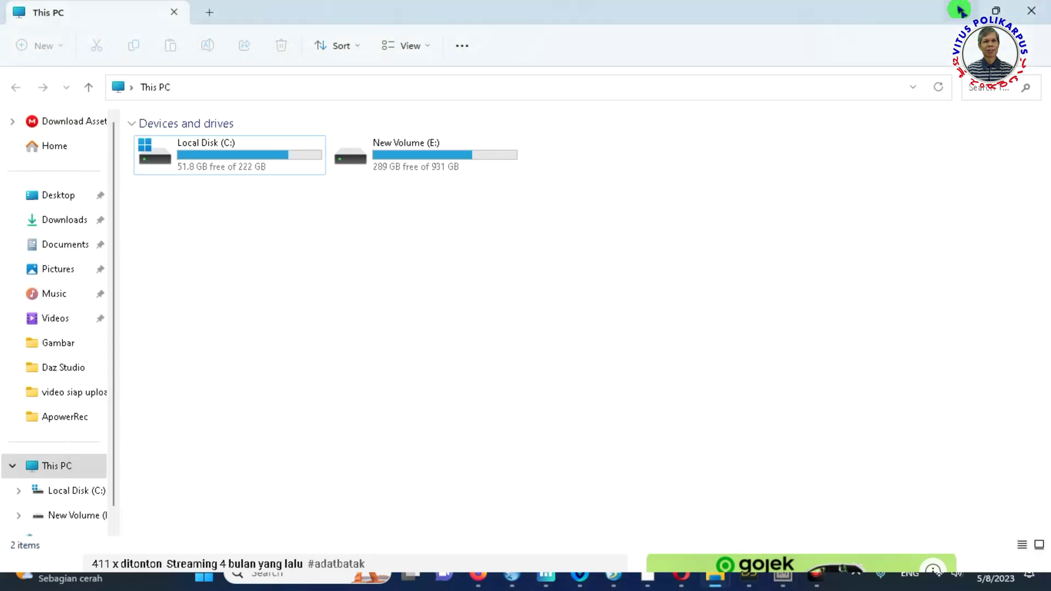
click(743, 583)
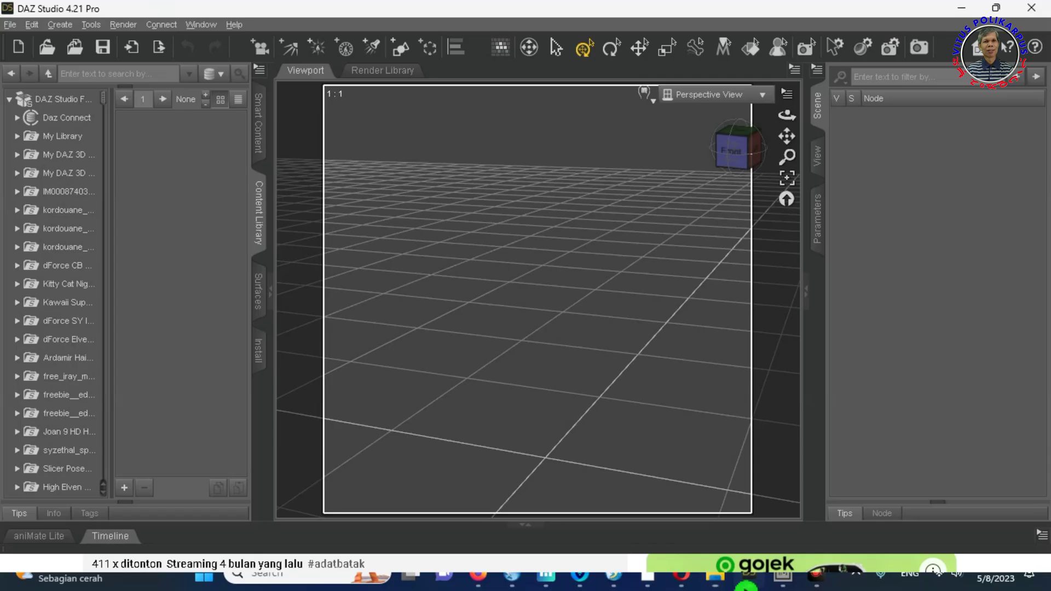